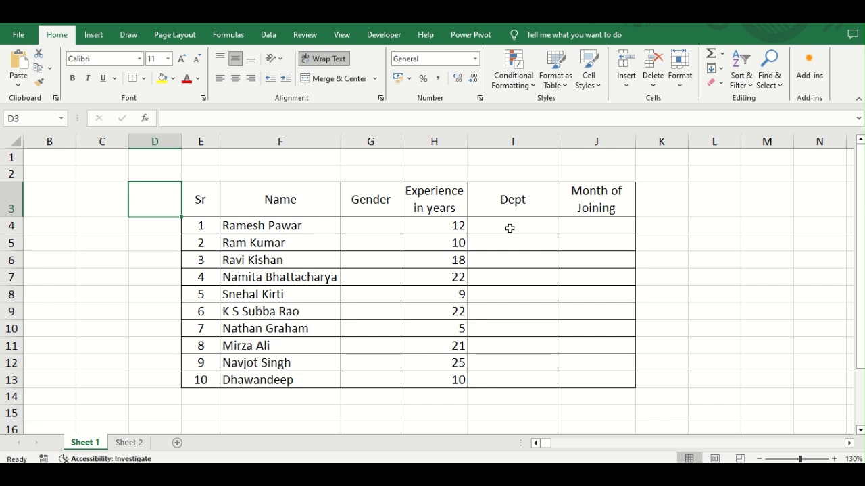
Review the Dept and Month of Joining source lists on Sheet 2
left_click(132, 445)
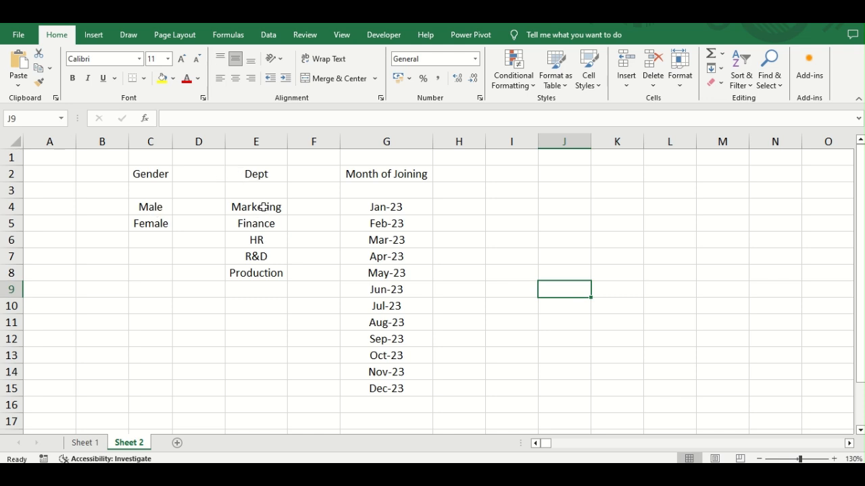
left_click_drag(262, 209, 264, 276)
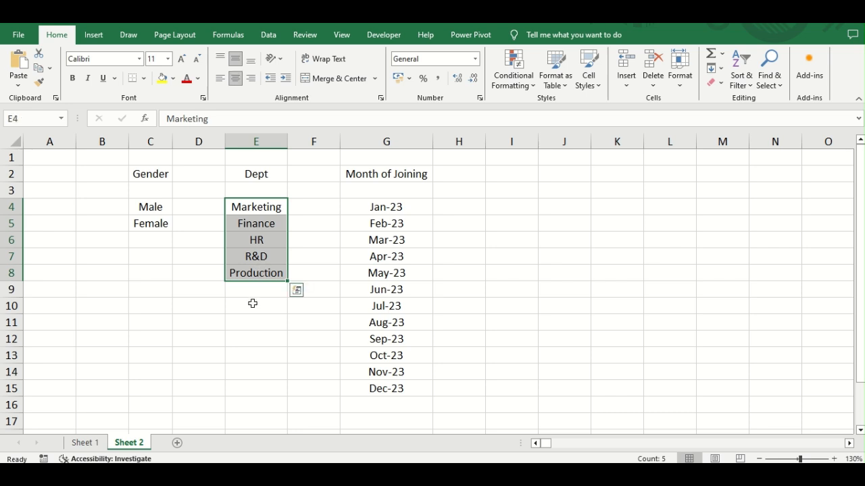
left_click_drag(383, 207, 385, 386)
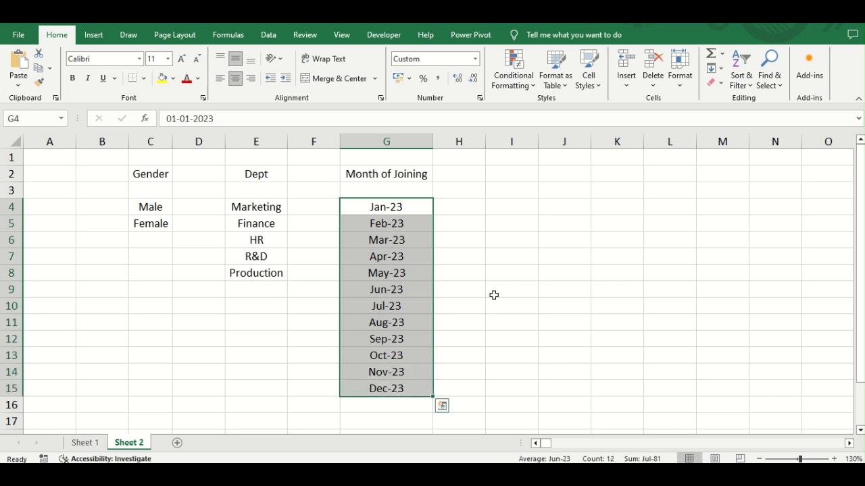
left_click(256, 302)
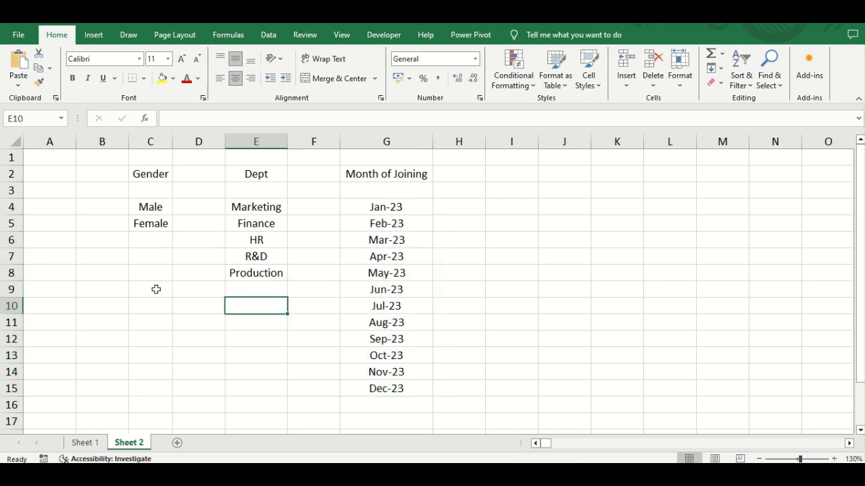
Add list data validation to the Gender cells G4:G13 on Sheet 1, with Male,Female as the source
left_click(85, 444)
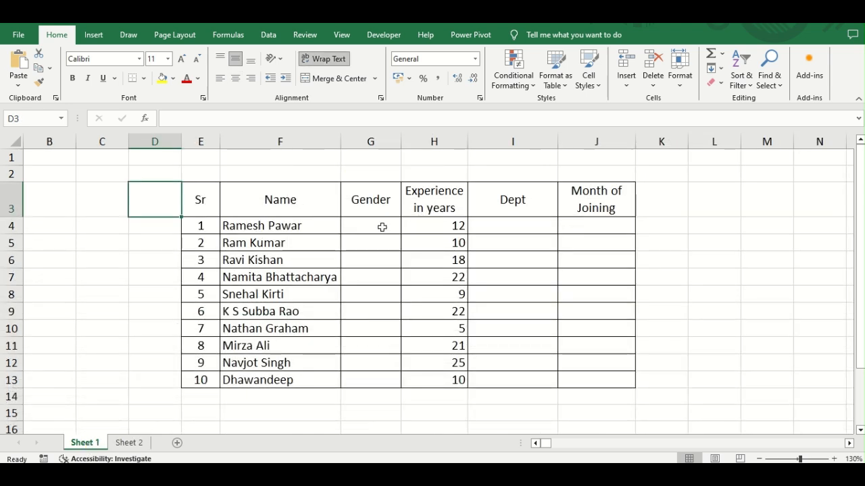
left_click_drag(368, 224, 370, 383)
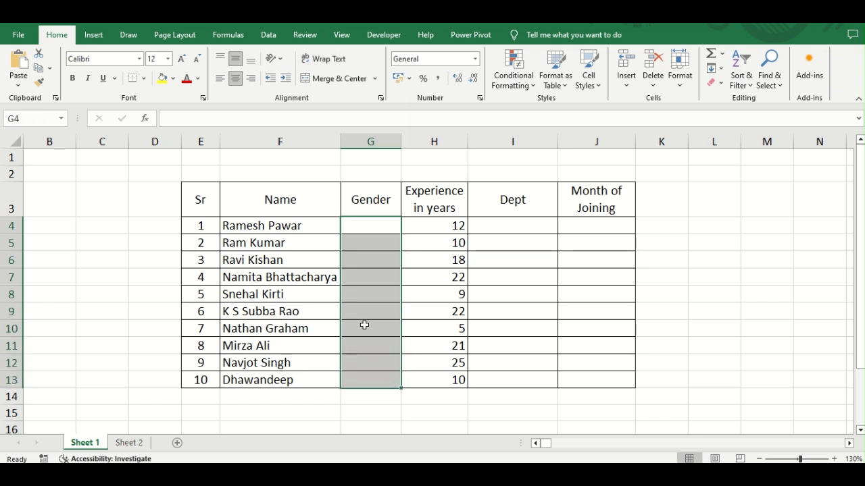
left_click(268, 34)
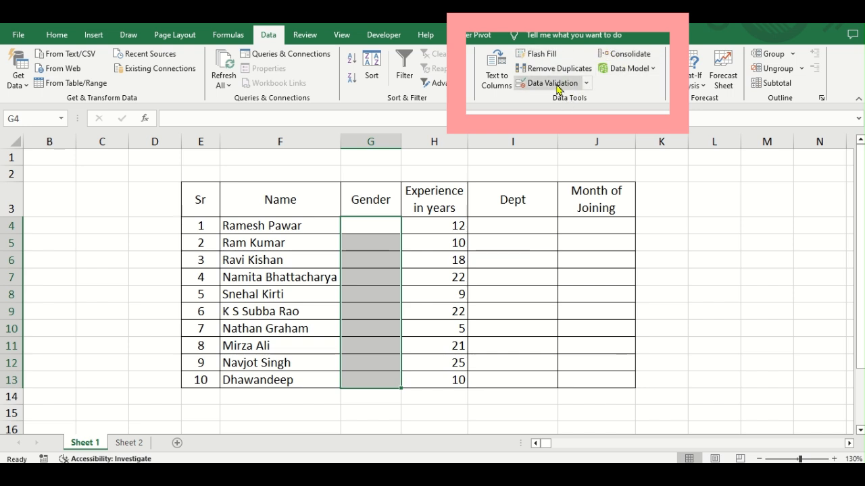
left_click(550, 83)
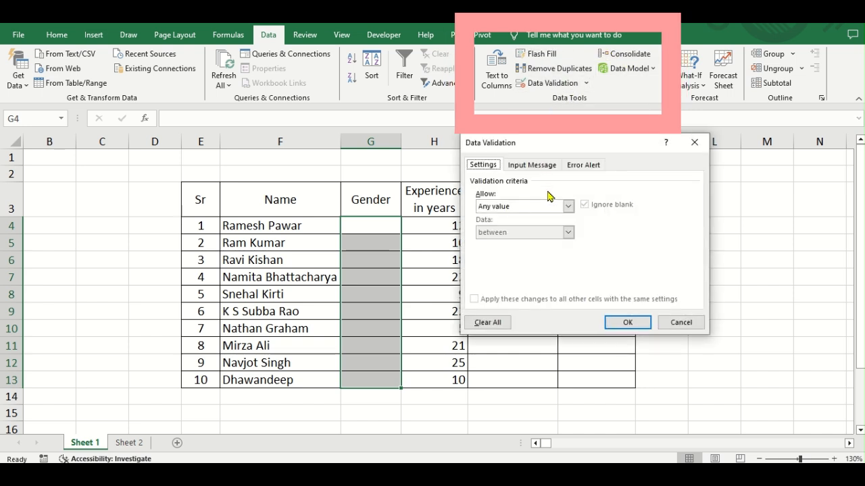
left_click_drag(570, 145, 493, 92)
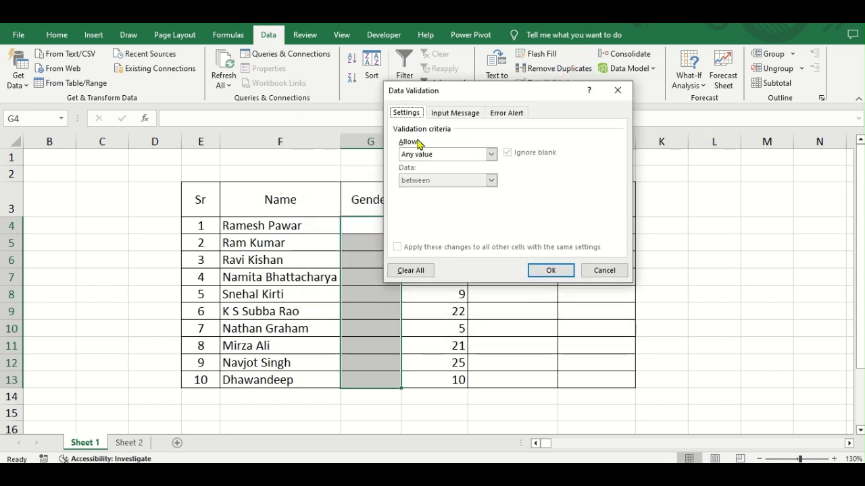
left_click(491, 156)
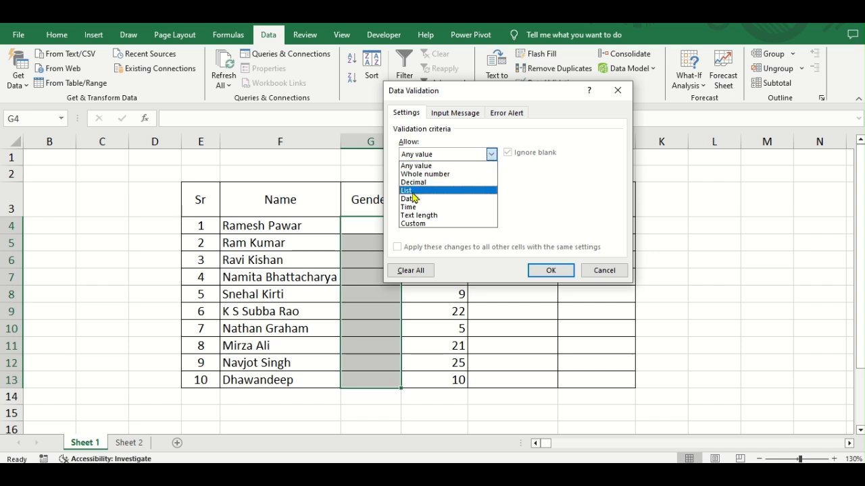
left_click(411, 191)
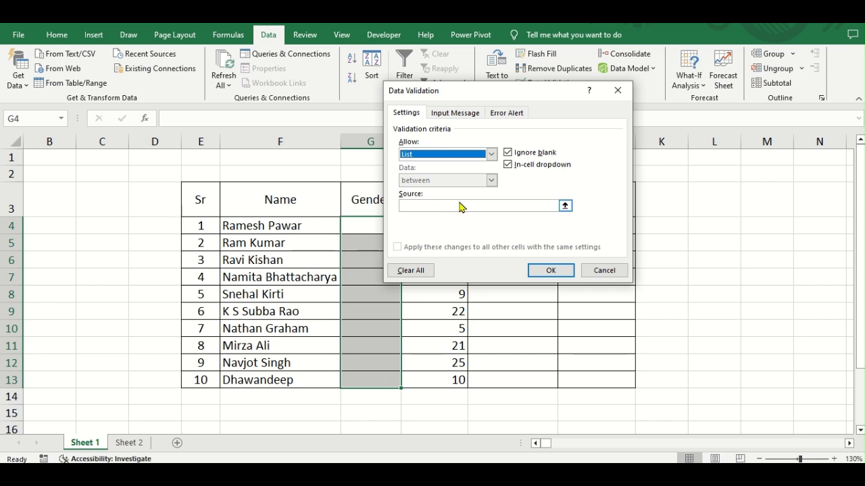
left_click(431, 206)
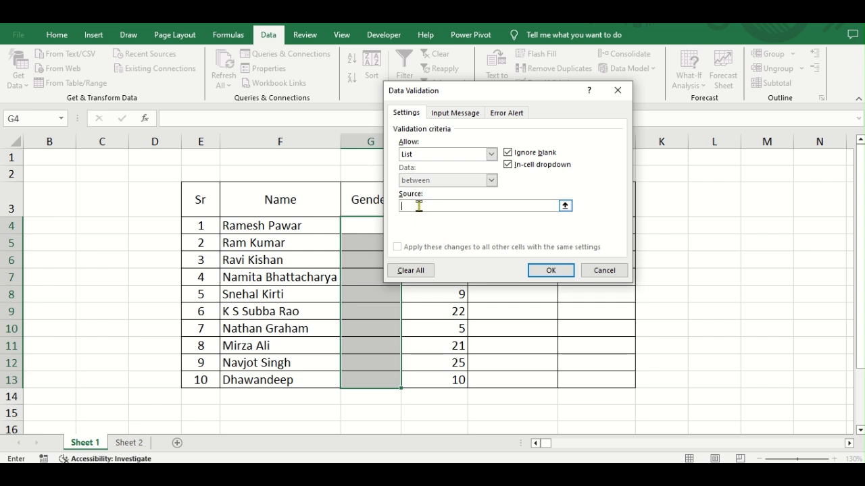
type("Male,Female")
left_click(552, 271)
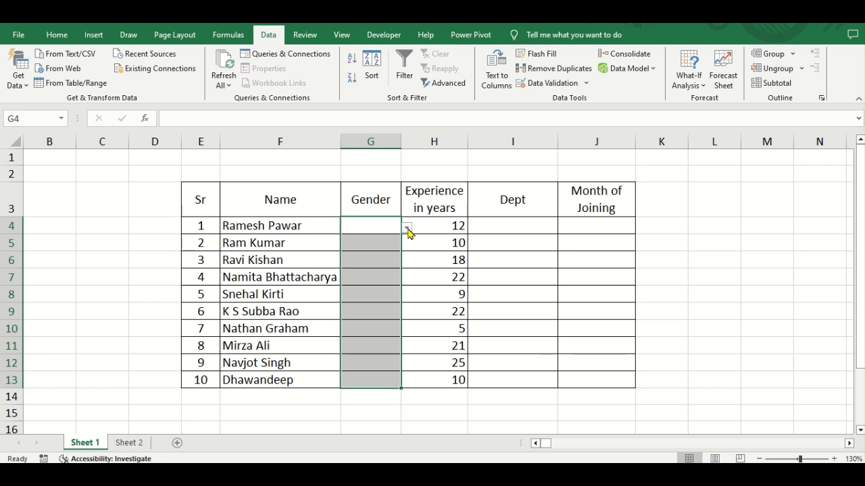
Fill Gender cells G4, G5 and G6 with Male and G7 with Female from their dropdown lists
left_click(407, 229)
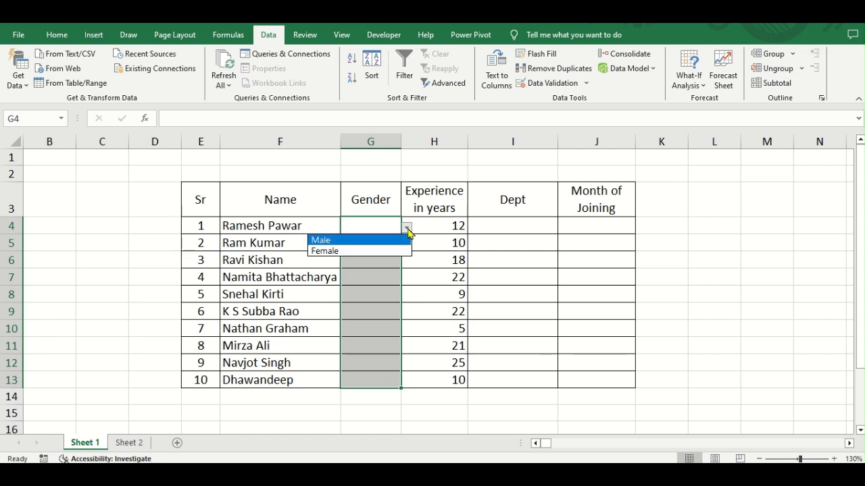
left_click(371, 241)
left_click(378, 243)
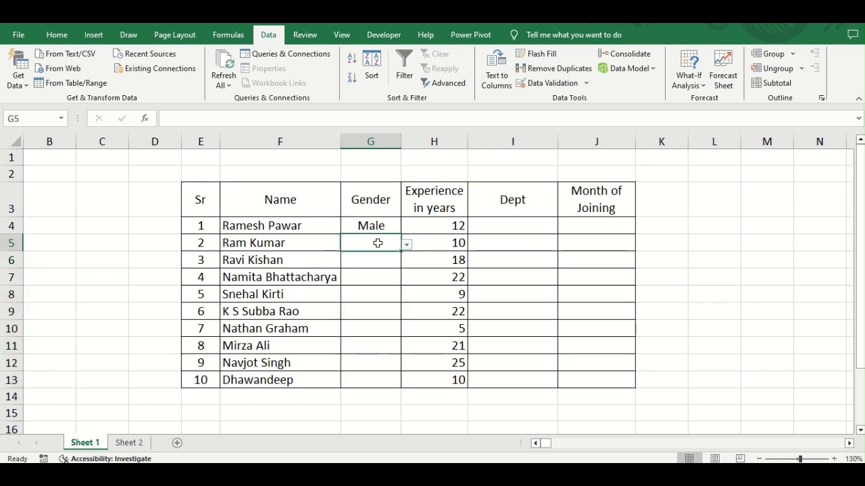
left_click(406, 245)
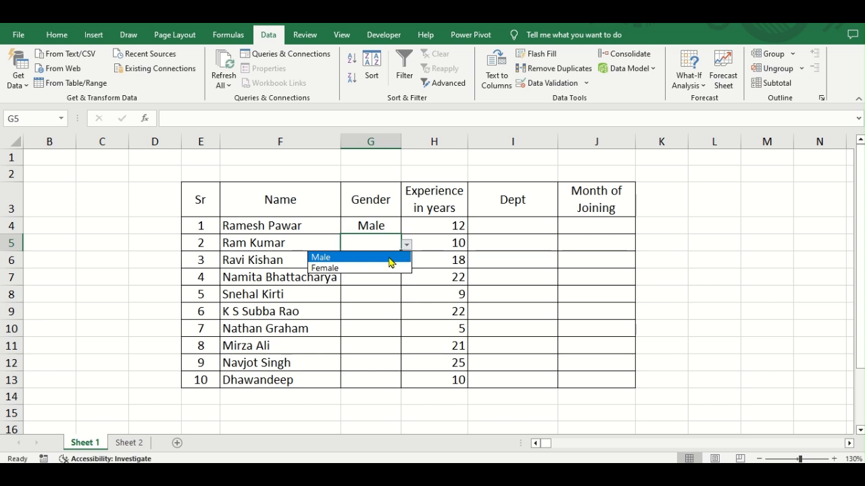
left_click(392, 258)
left_click(392, 262)
left_click(407, 262)
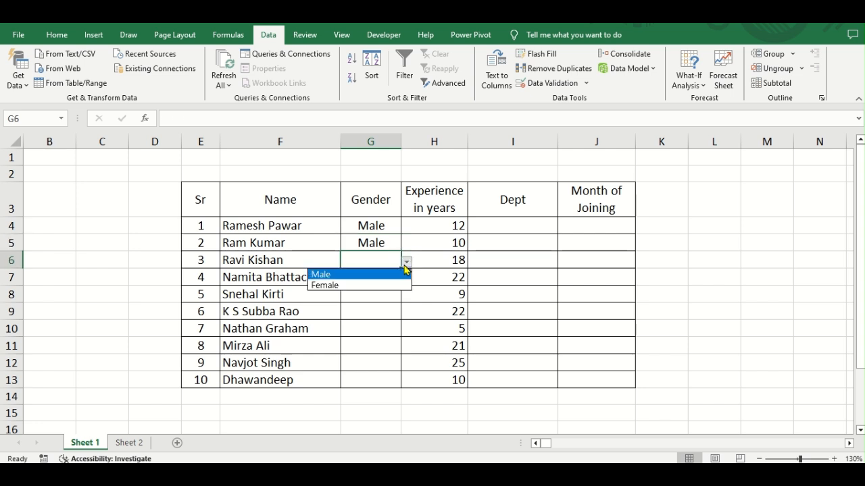
left_click(372, 275)
left_click(396, 284)
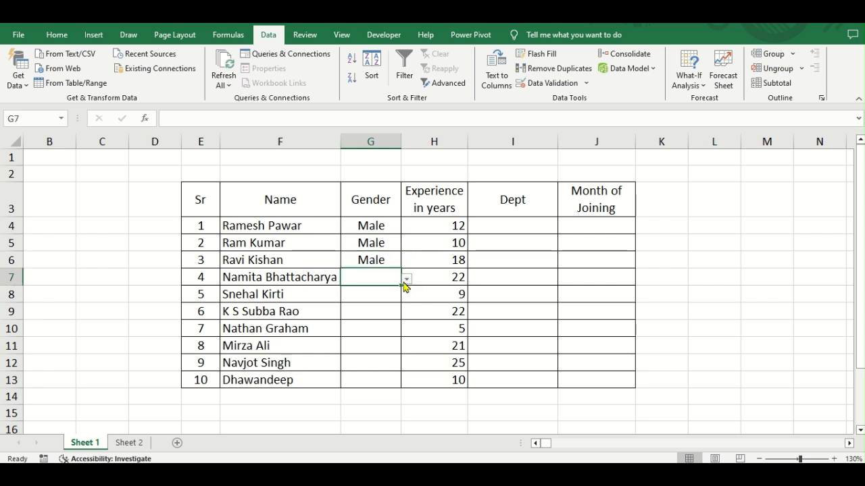
left_click(407, 281)
left_click(353, 298)
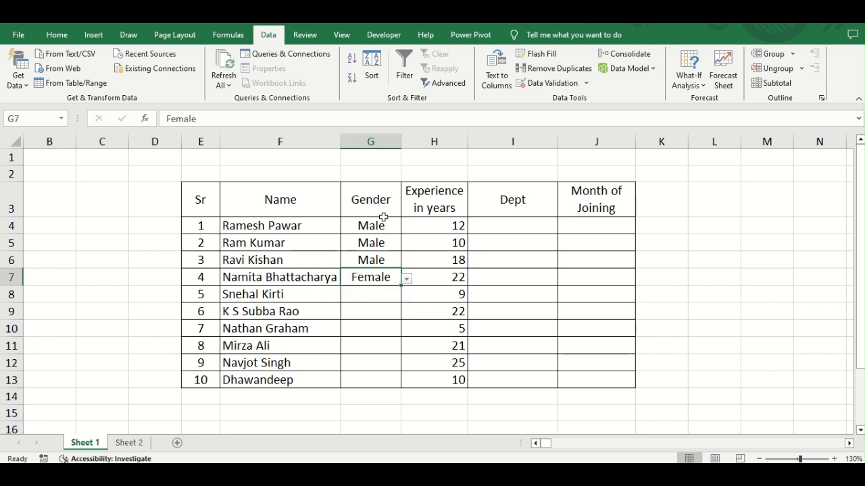
left_click(374, 340)
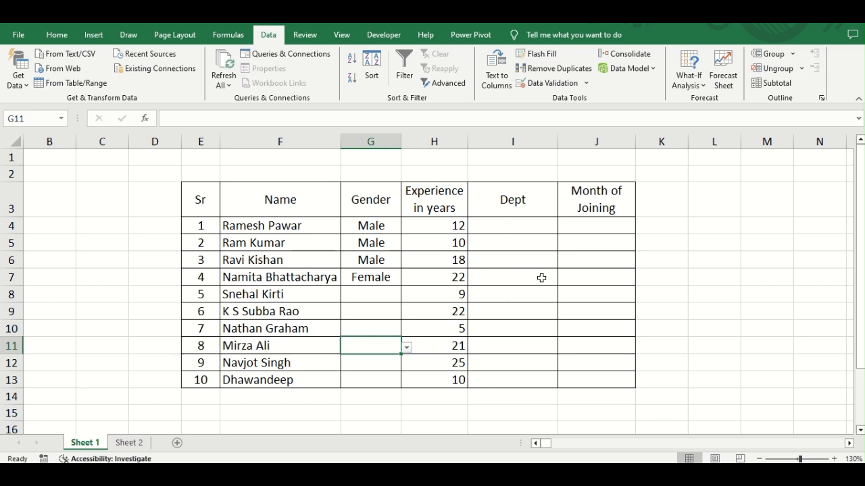
Add list data validation to the Dept cells I4:I13, using Sheet 2 range E4:E8 as the source
left_click_drag(508, 223, 511, 380)
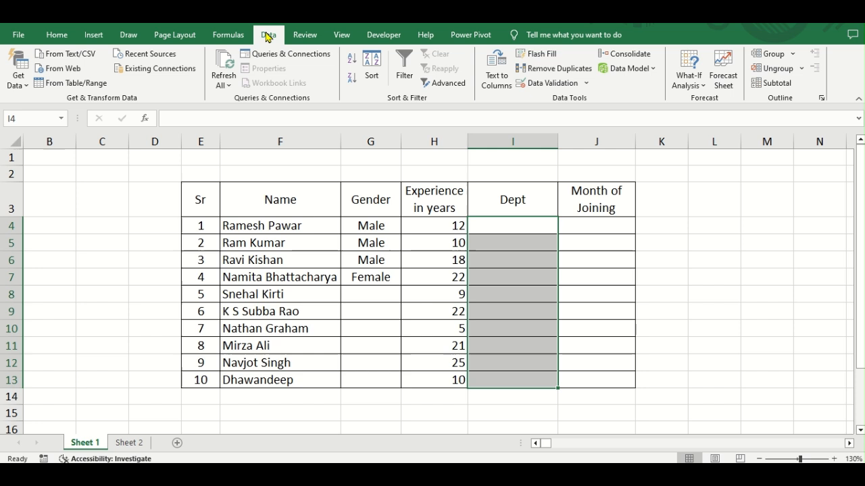
left_click(537, 85)
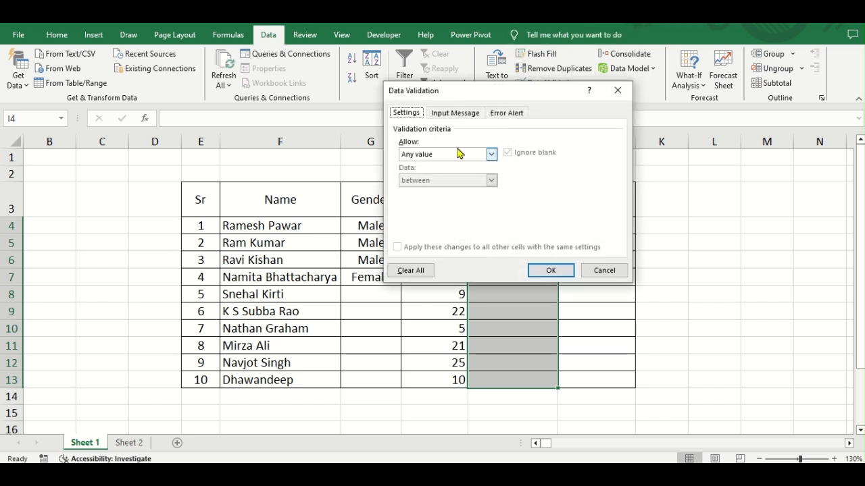
left_click(452, 156)
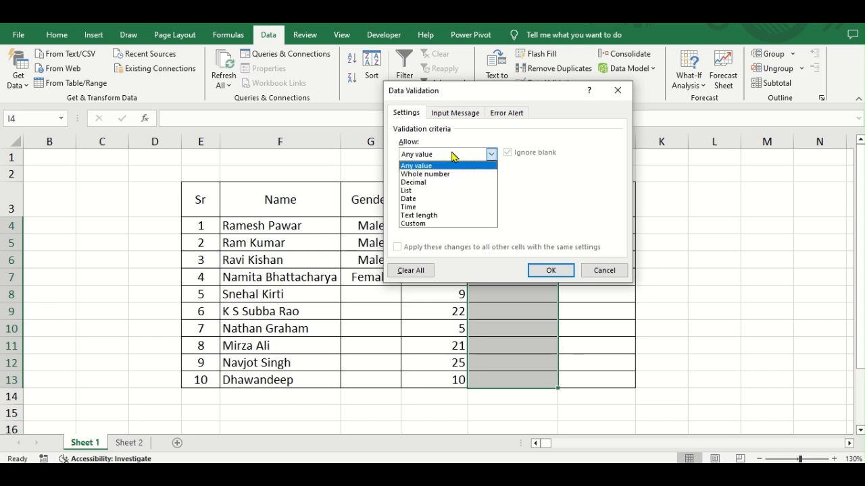
left_click(424, 196)
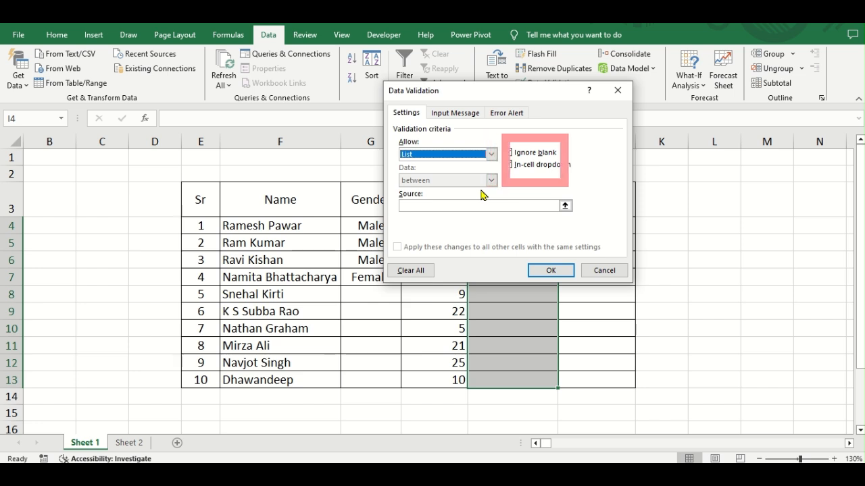
left_click(417, 205)
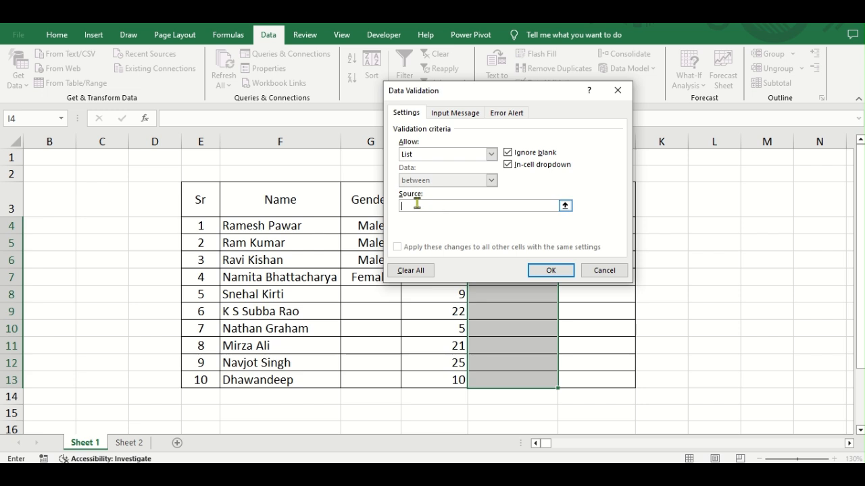
left_click(128, 443)
left_click_drag(246, 208, 250, 270)
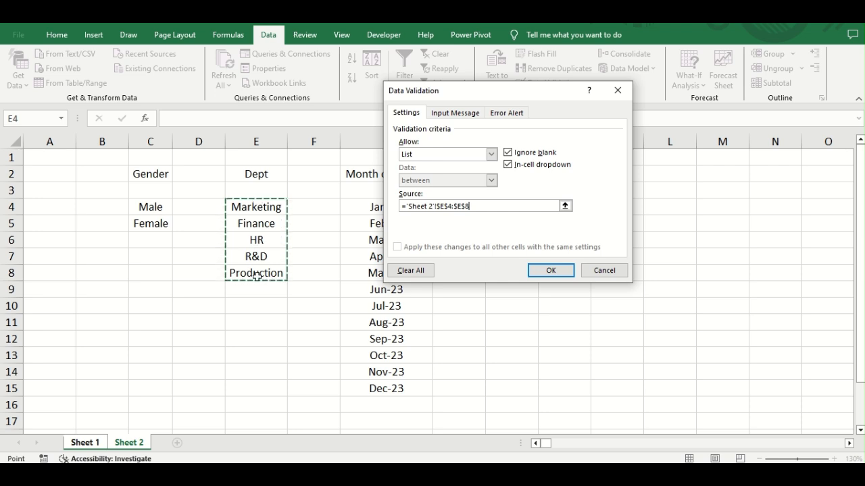
left_click(551, 270)
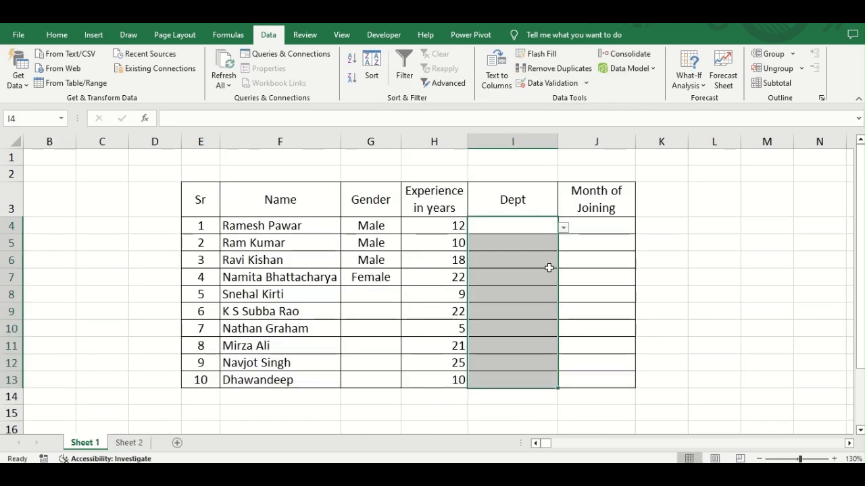
Choose Marketing from the dropdown list in Dept cell I4
left_click(516, 271)
left_click(551, 232)
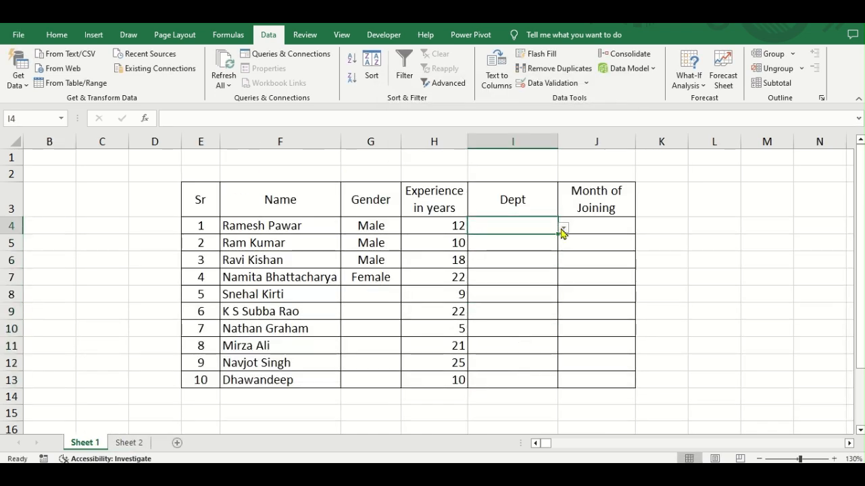
left_click(562, 230)
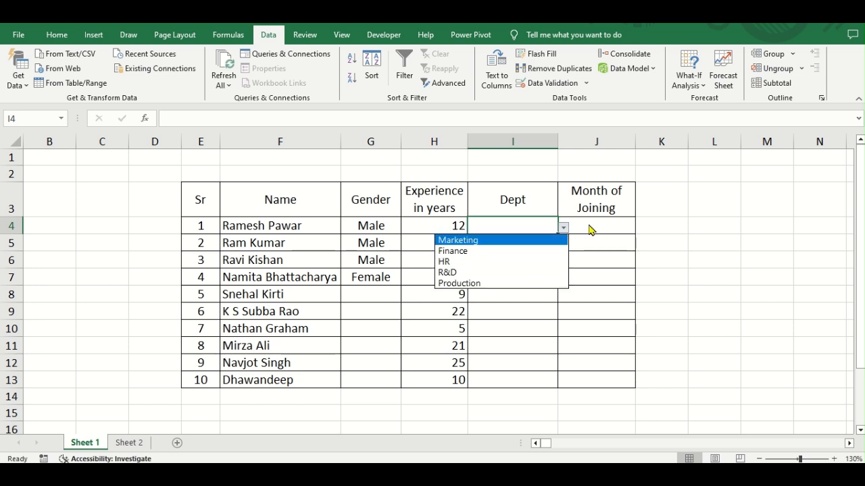
left_click(505, 241)
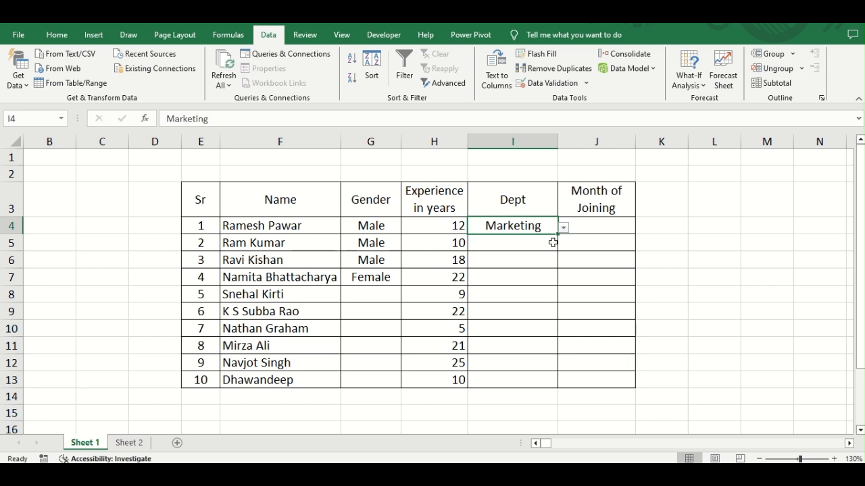
left_click(588, 221)
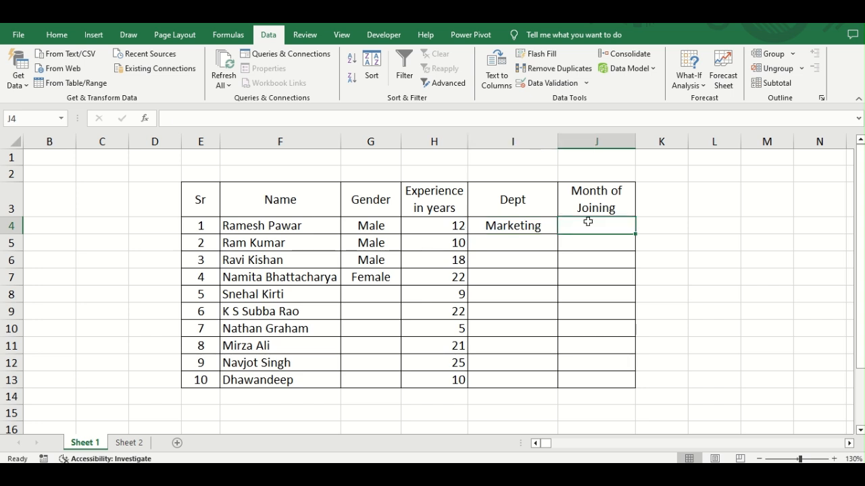
left_click_drag(588, 222, 592, 377)
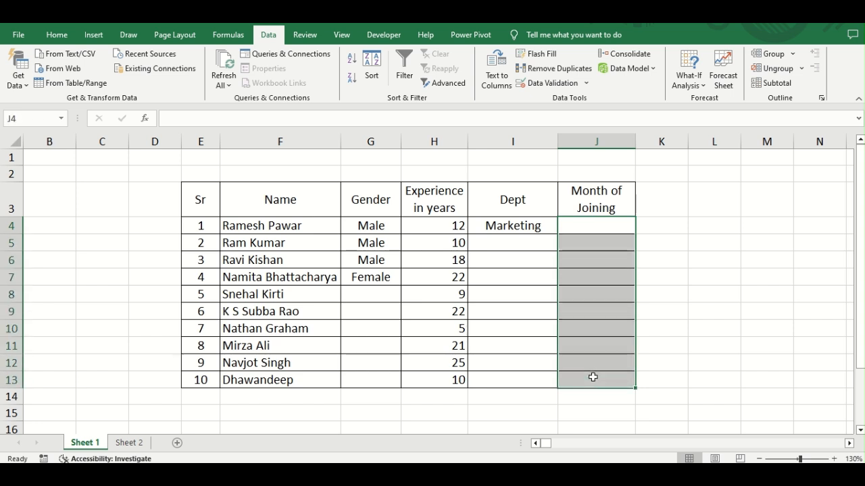
left_click(658, 297)
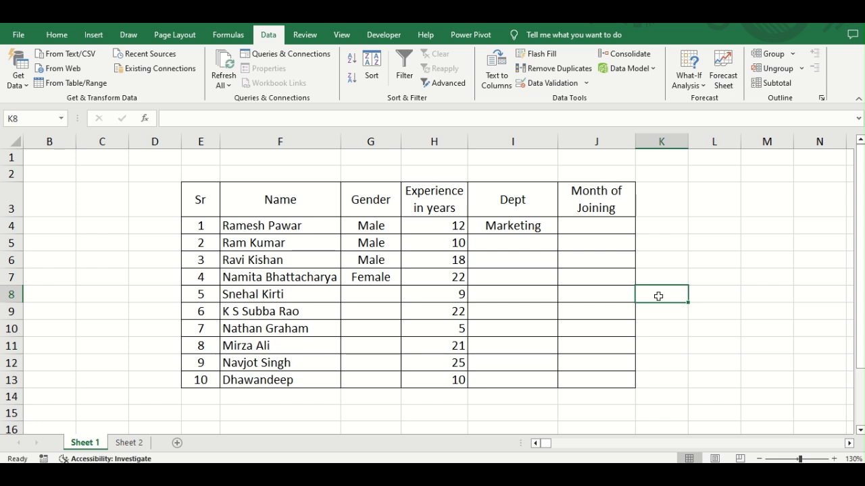
Define the name mJoin for the month list in Sheet 2 cells G4:G15, with workbook scope
left_click(128, 443)
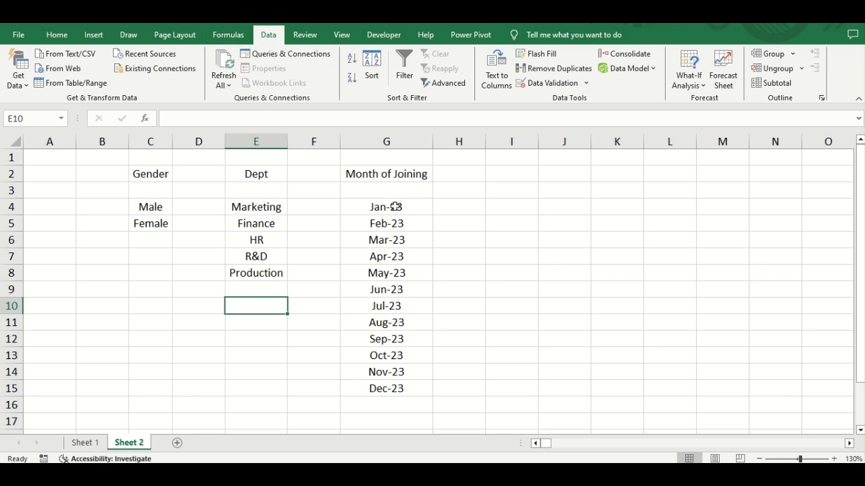
left_click_drag(396, 207, 394, 382)
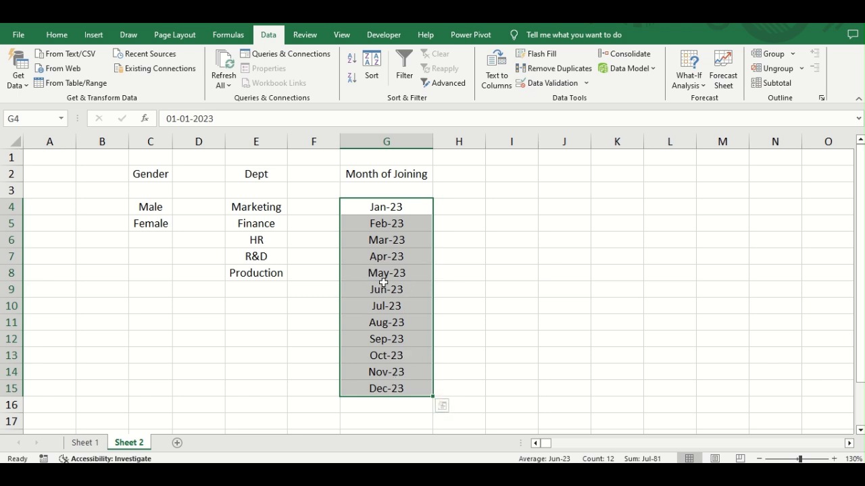
left_click(228, 39)
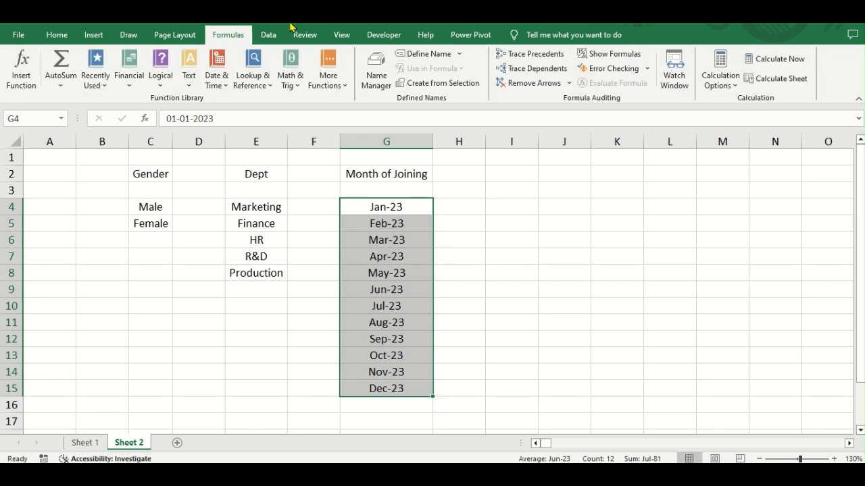
left_click(425, 55)
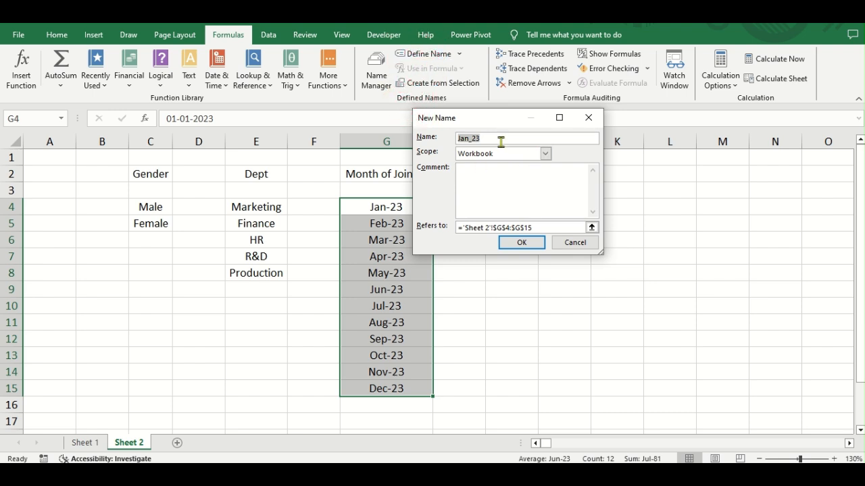
type("mJoin")
left_click(531, 248)
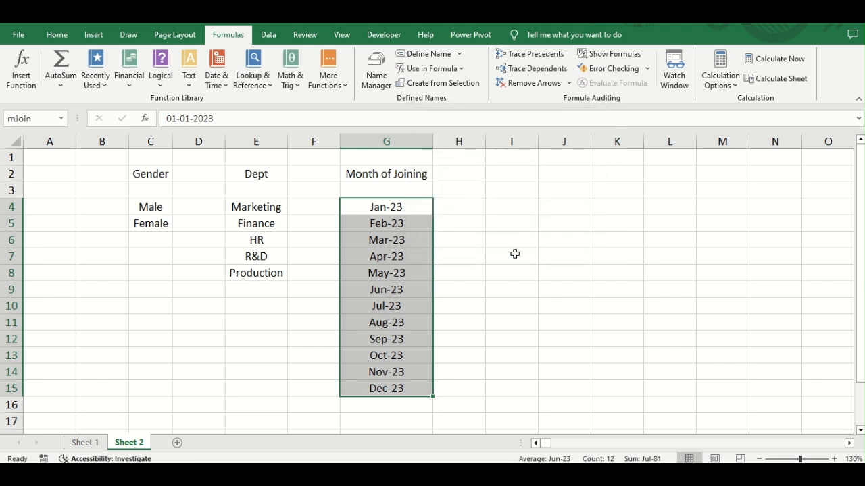
left_click(421, 286)
Add list data validation to the Month of Joining cells J4:J13 on Sheet 1, with the named range =mJoin as the source
left_click(93, 447)
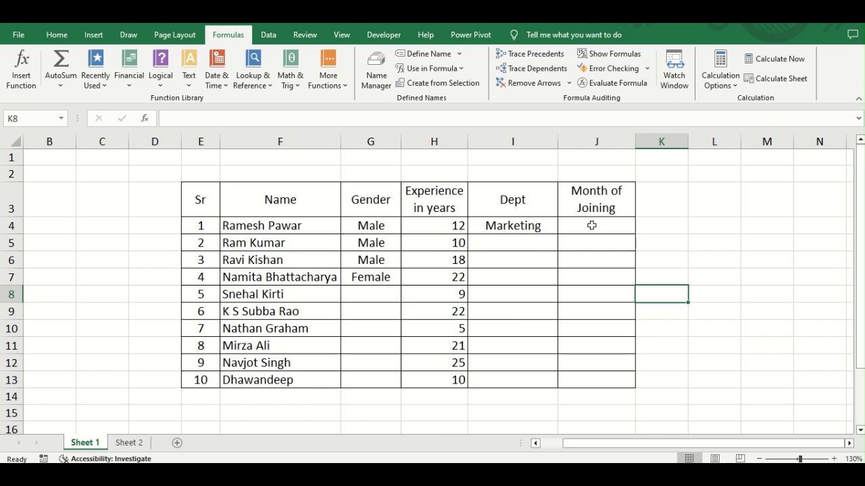
left_click_drag(591, 225, 589, 377)
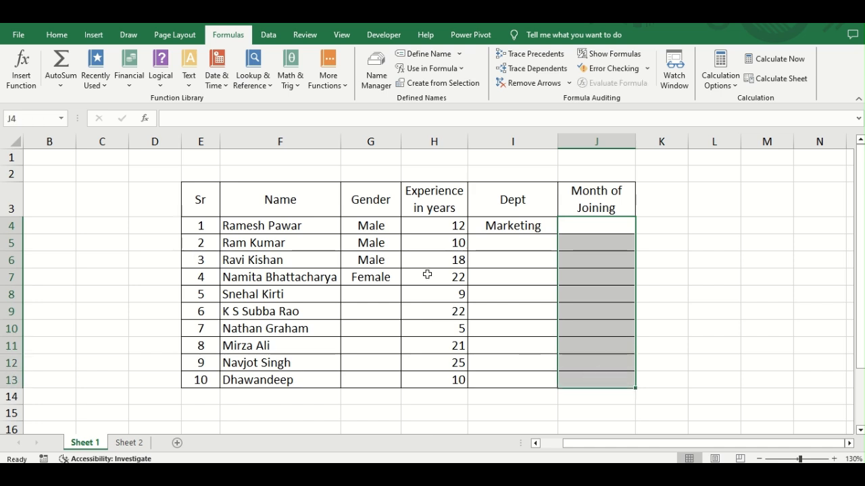
left_click(269, 35)
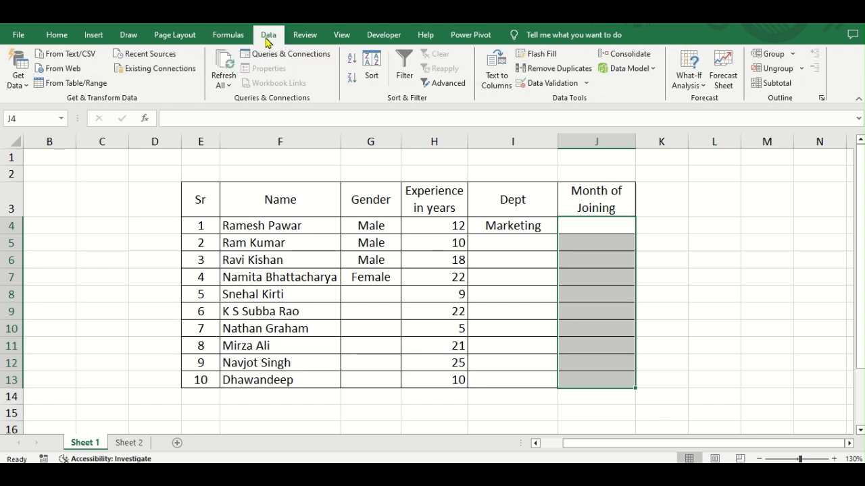
left_click(560, 83)
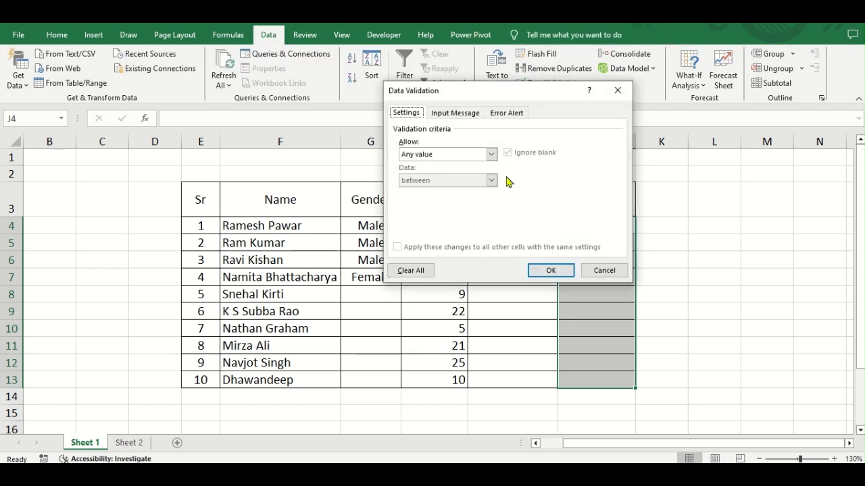
left_click(466, 152)
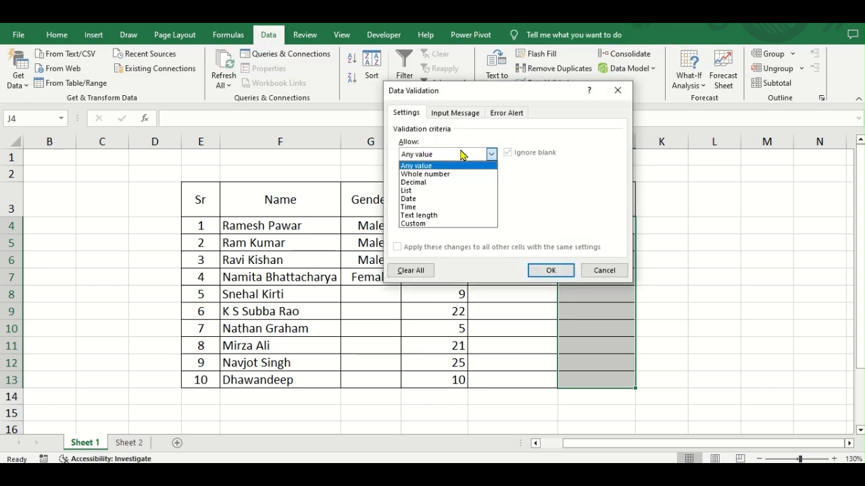
left_click(418, 190)
left_click(415, 204)
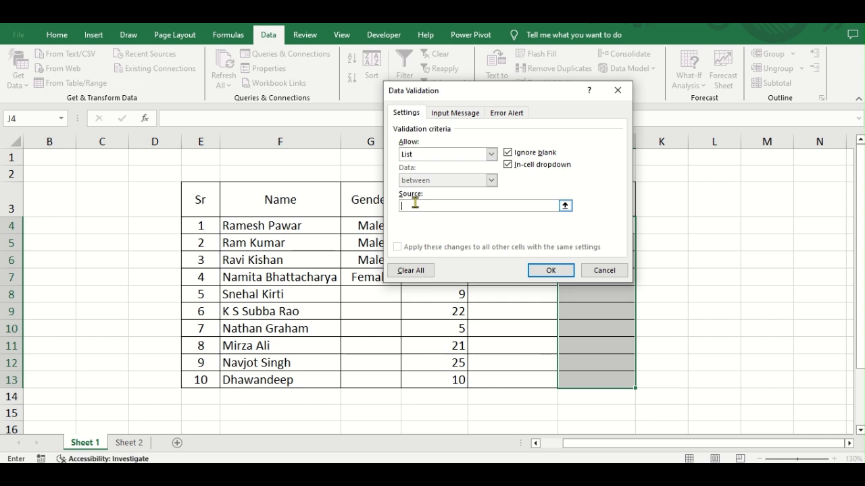
type("=m")
type("ain")
left_click(540, 272)
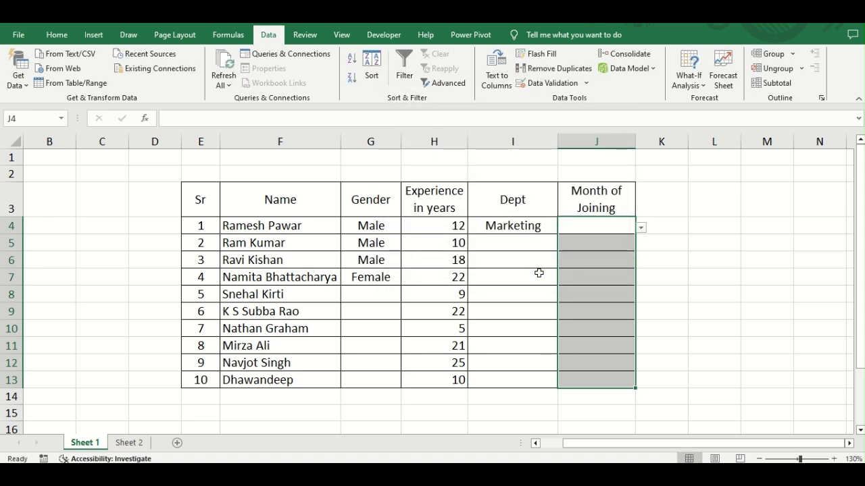
Look through the months offered by the dropdown list in Month of Joining cell J4
left_click(640, 228)
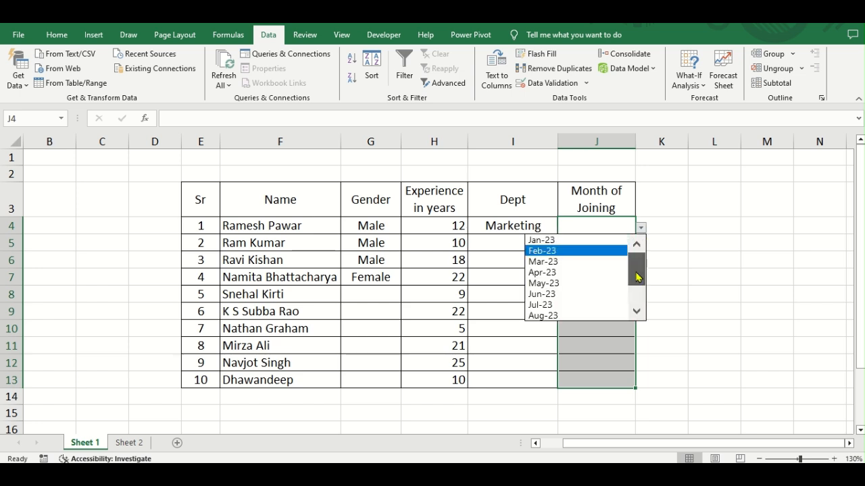
left_click_drag(637, 277, 637, 311)
key("Escape")
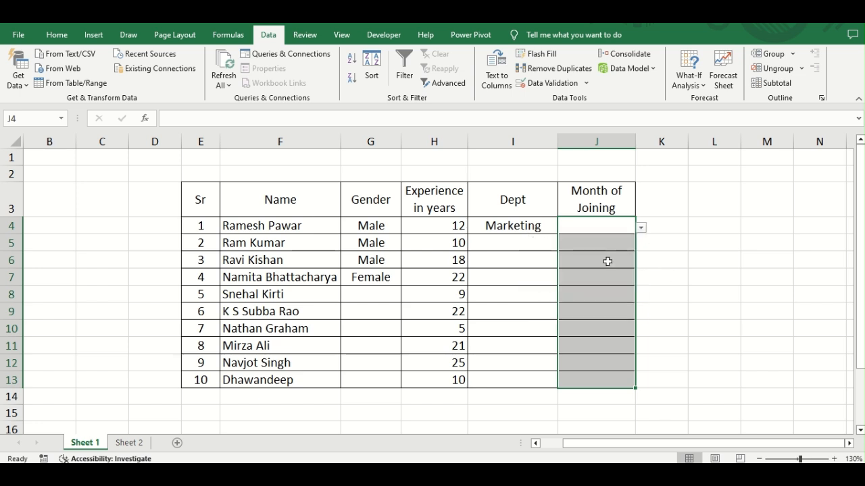
Choose May-23 from the dropdown lists in Month of Joining cells J6 and J4
left_click(607, 261)
left_click(641, 262)
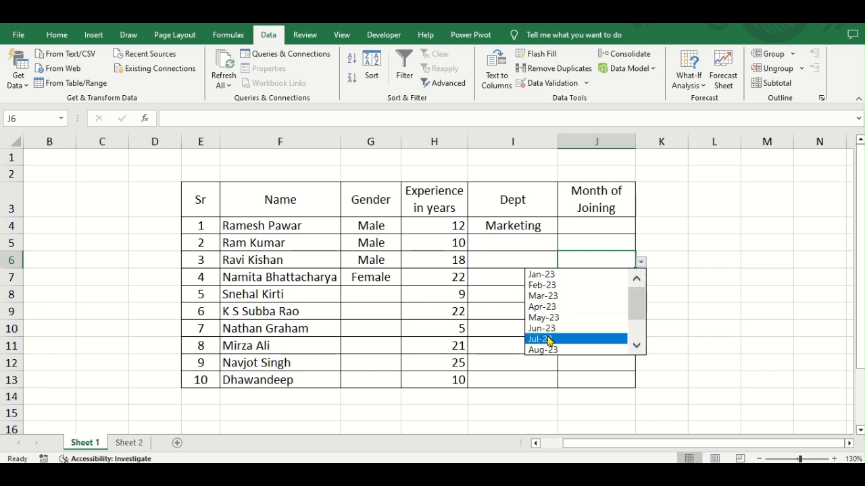
left_click(547, 316)
left_click(612, 227)
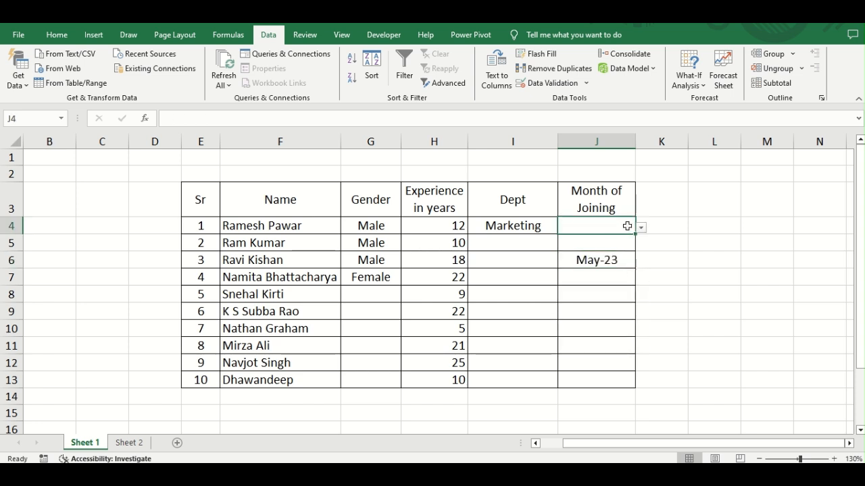
left_click(640, 228)
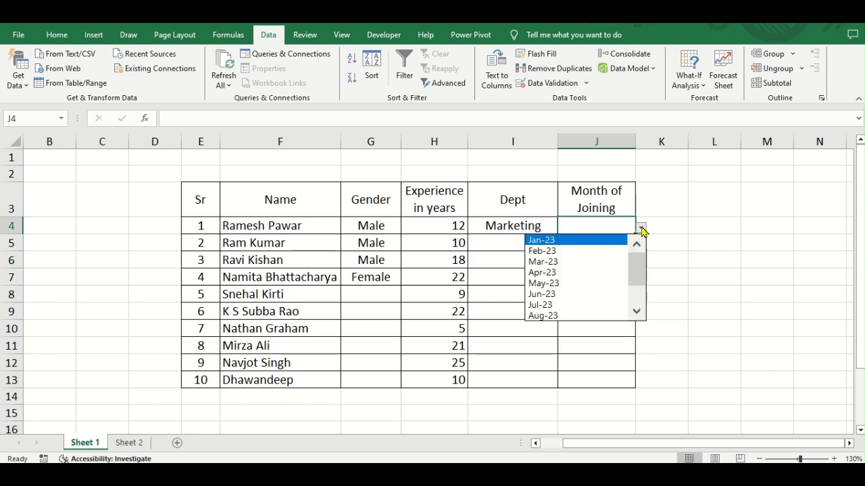
left_click(556, 284)
left_click(602, 311)
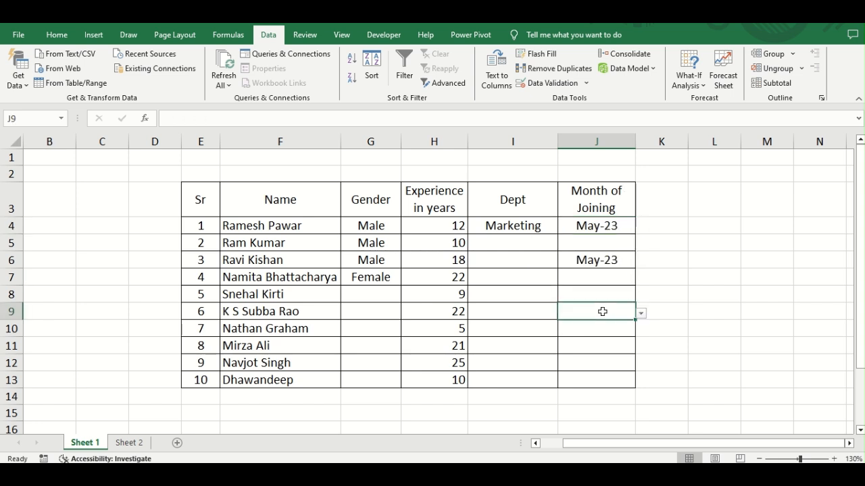
Review the Gender, Dept and Month of Joining source lists on Sheet 2, in C4:C5, E4:E8 and G4:G15
left_click(118, 444)
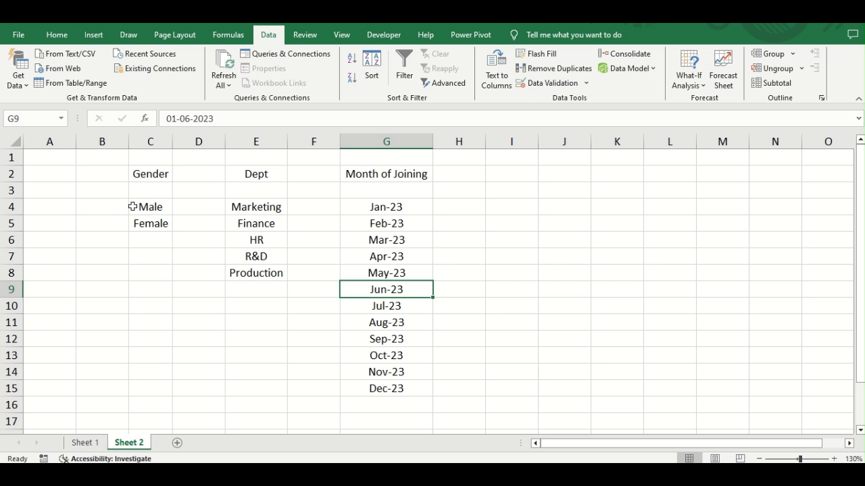
left_click_drag(142, 207, 142, 223)
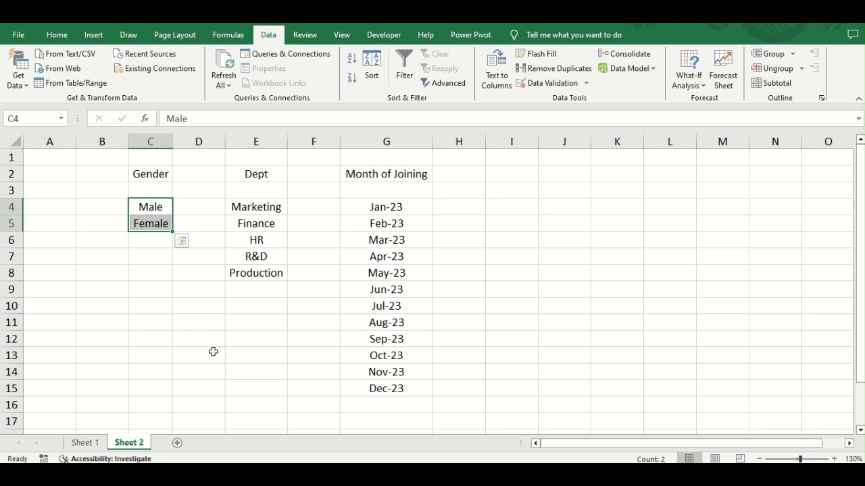
left_click_drag(270, 207, 274, 273)
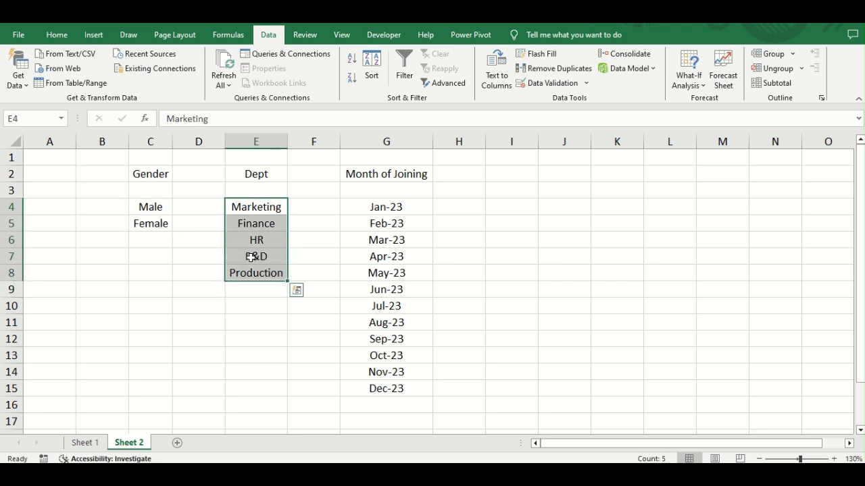
left_click_drag(394, 207, 394, 389)
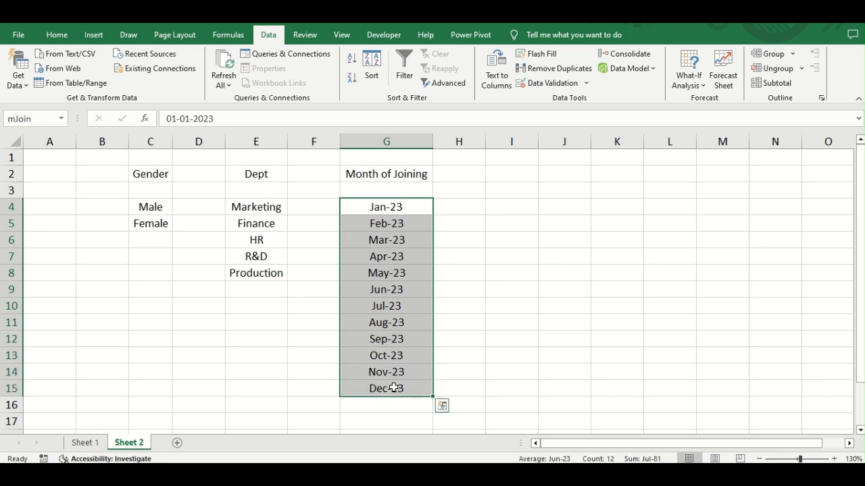